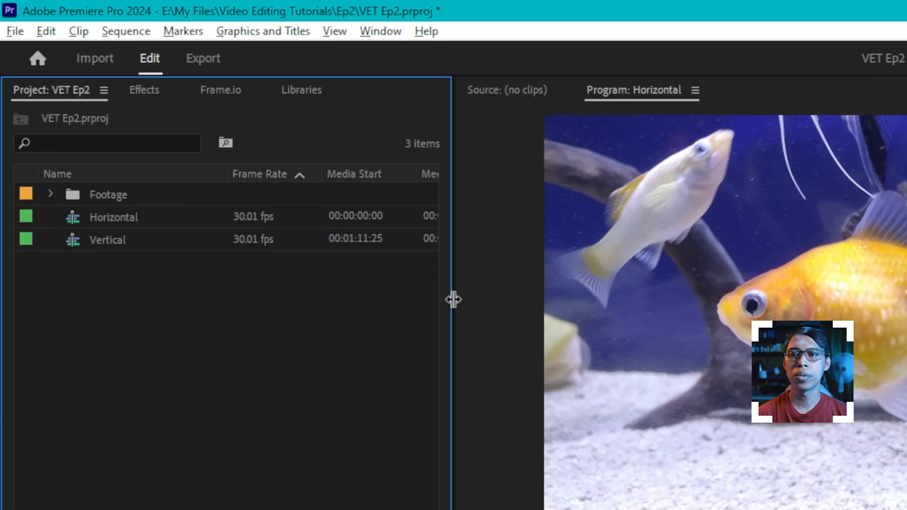
Widen the Project panel group and adjust the height split between the upper panels and the timeline
left_click_drag(452, 299, 512, 299)
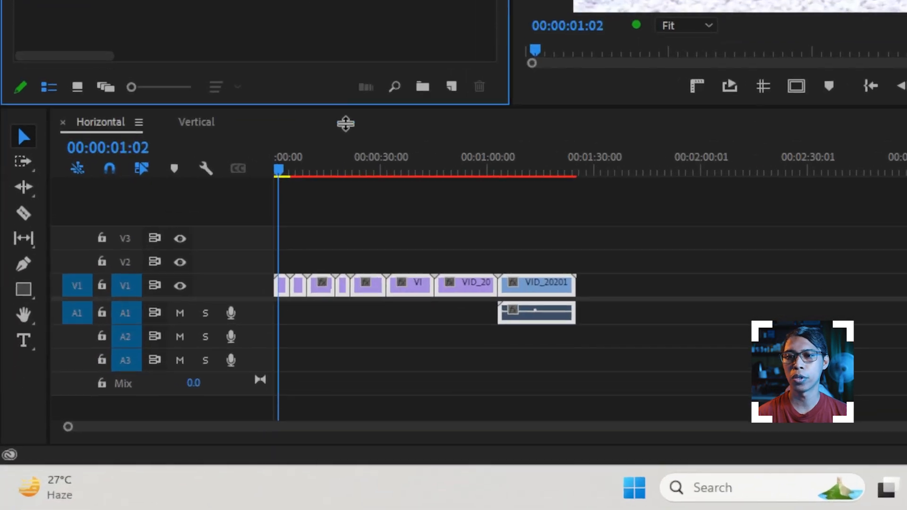
mouse_move(173, 308)
left_mouse_down()
mouse_move(173, 318)
mouse_move(175, 248)
mouse_move(175, 304)
left_mouse_up()
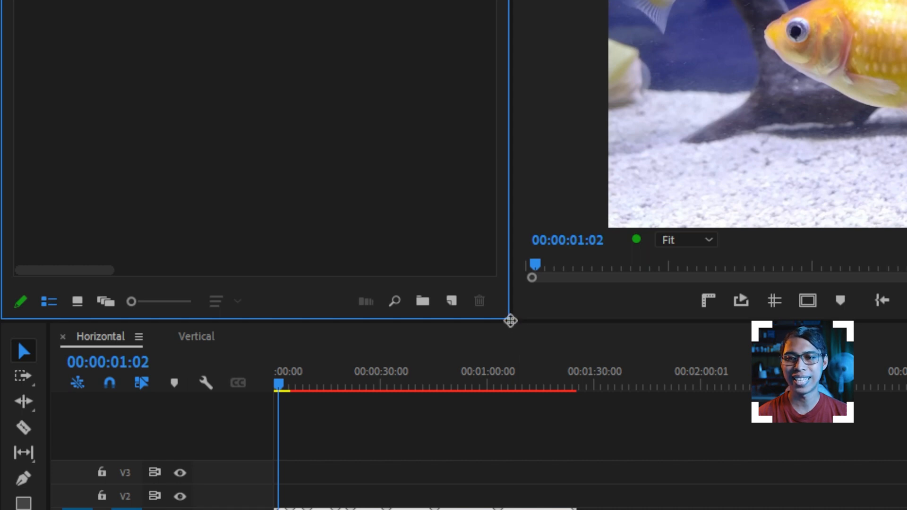
left_click_drag(510, 320, 532, 354)
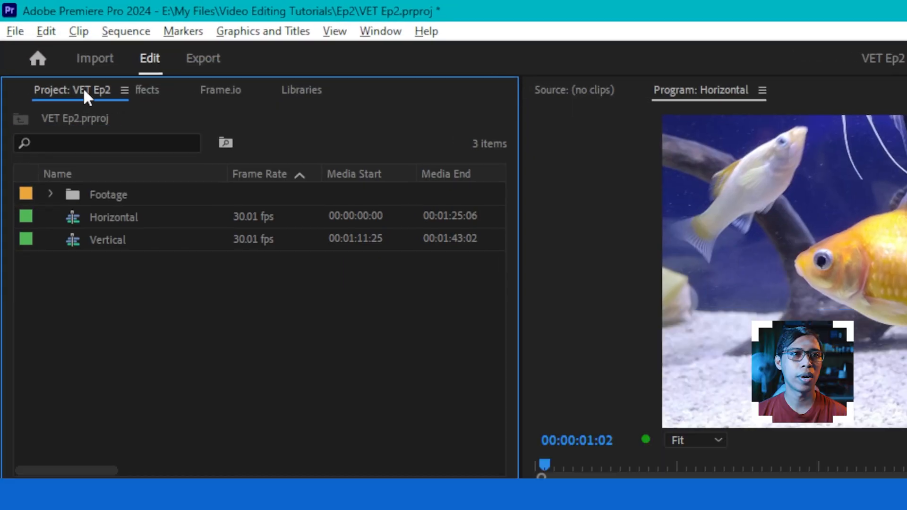
Reorder the Project and Libraries tabs within the panel group that also holds Effects and Frame.io
left_click_drag(83, 86, 184, 96)
left_click_drag(301, 89, 169, 87)
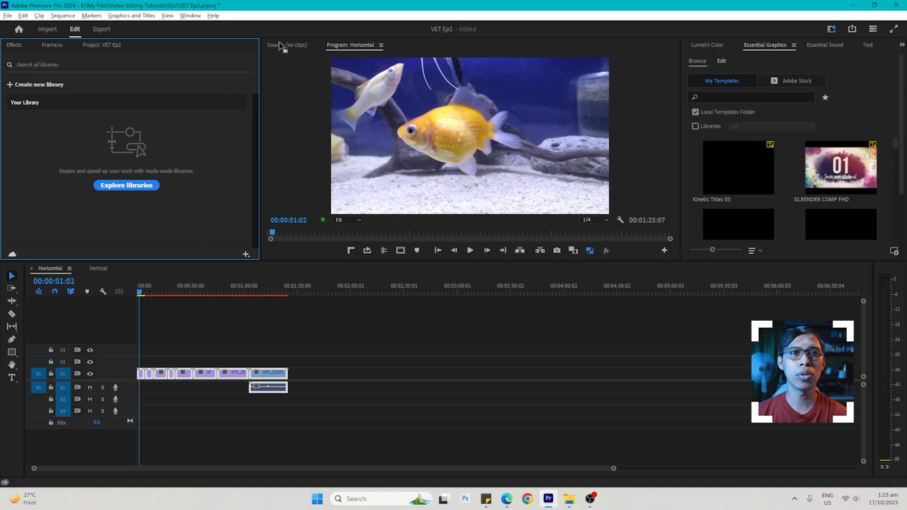
Dock the Libraries panel in the Source and Program monitor group, show it, and return it to the Project panel's group
left_click_drag(281, 46, 351, 47)
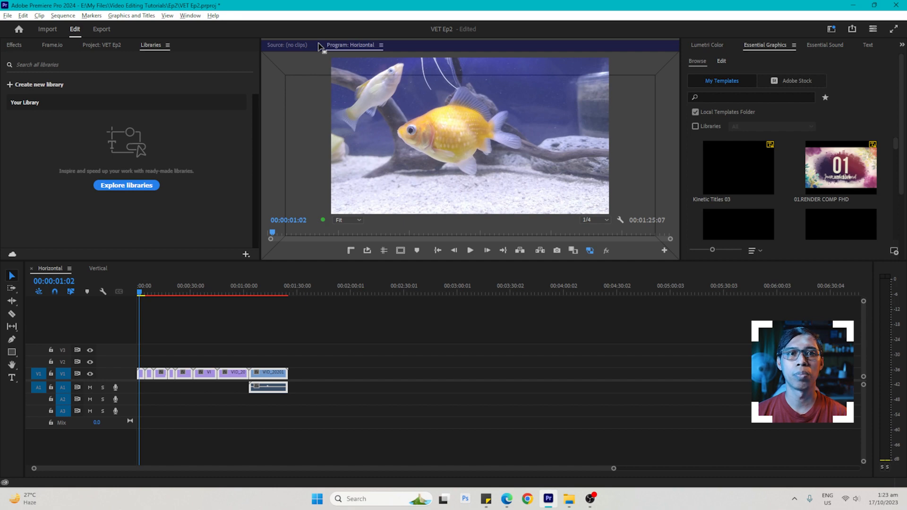
left_click_drag(319, 43, 318, 44)
left_click(390, 45)
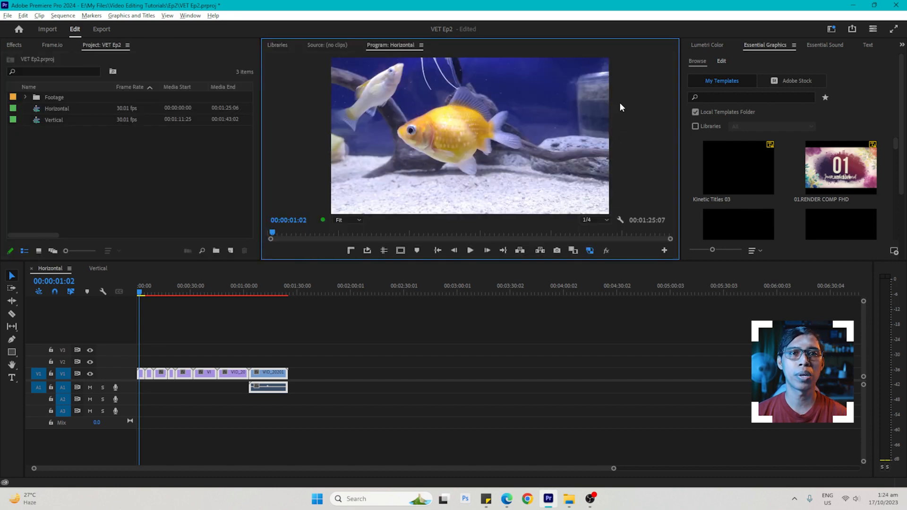
left_click(278, 45)
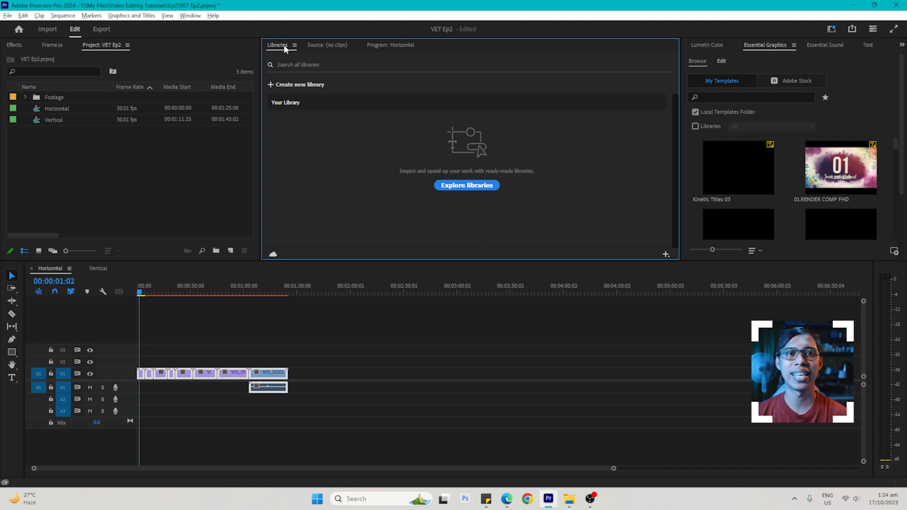
left_click_drag(230, 49, 169, 41)
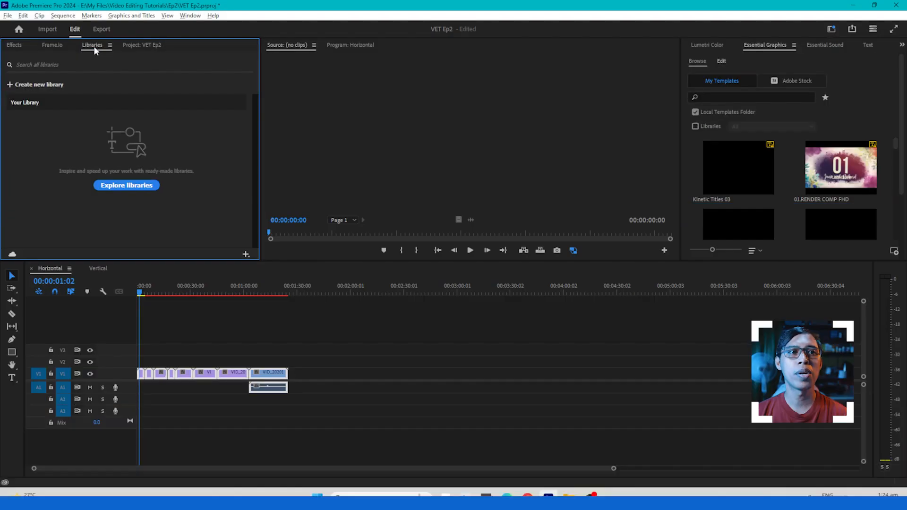
Close the Libraries panel and open the Media Browser panel
right_click(94, 47)
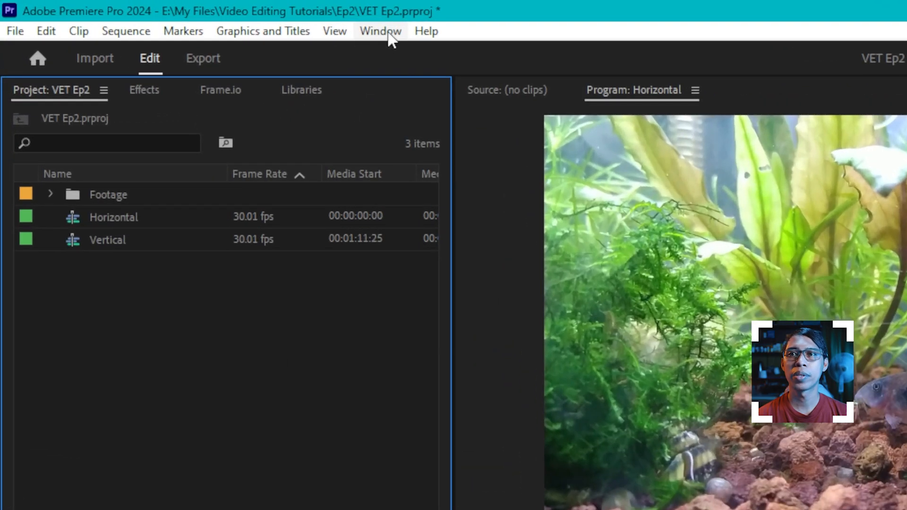
left_click(383, 31)
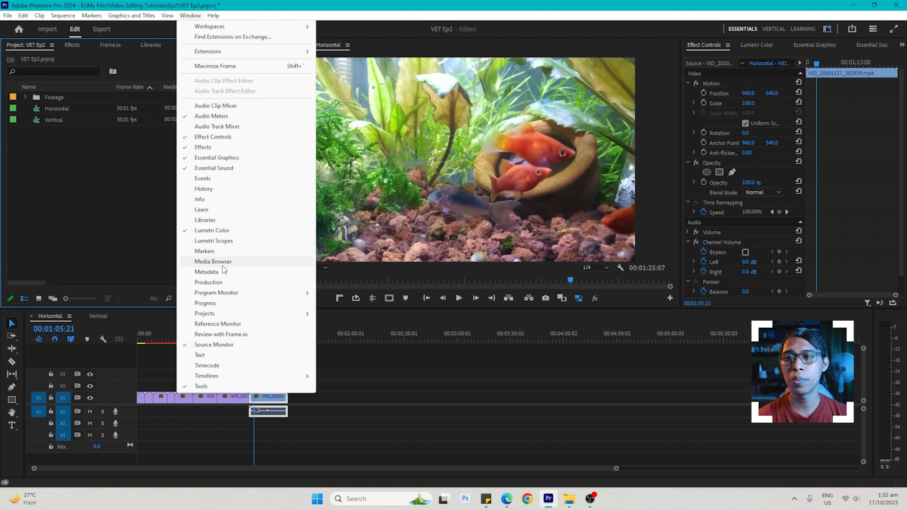
left_click(224, 263)
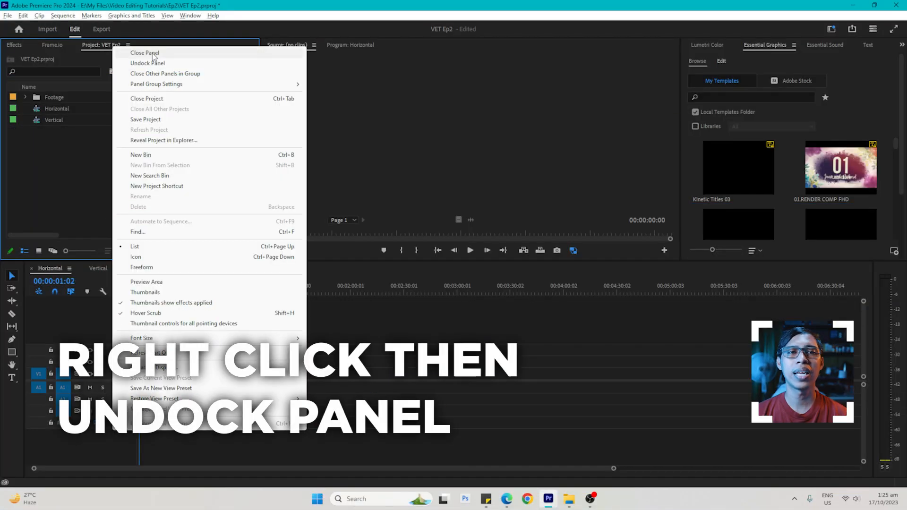
Undock the Project panel into a floating window, move it, and dock it back into its original group
left_click(157, 63)
left_click_drag(115, 27, 271, 77)
left_click_drag(187, 90, 92, 44)
Try the edge drop zones for the Project panel and dock it as its own column left of Effects and Frame.io
left_click_drag(122, 96, 118, 69)
left_click_drag(26, 68, 14, 86)
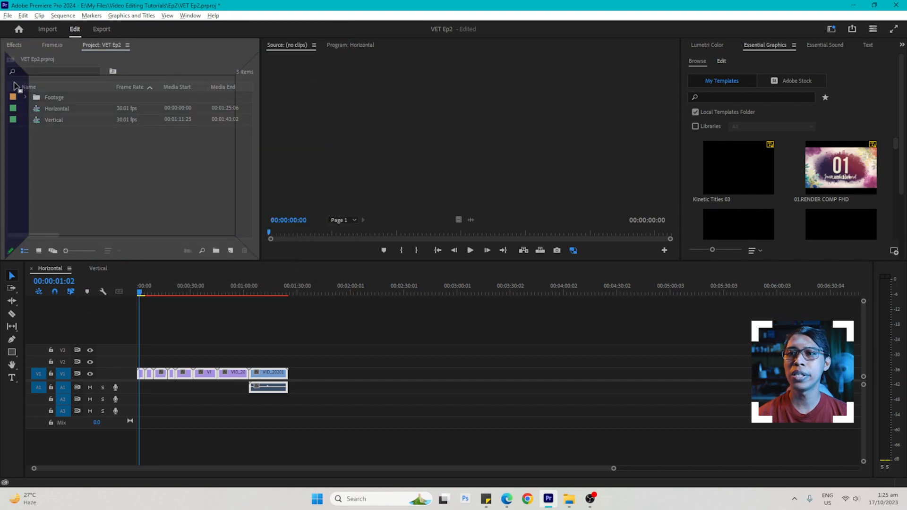
left_click_drag(15, 252, 122, 253)
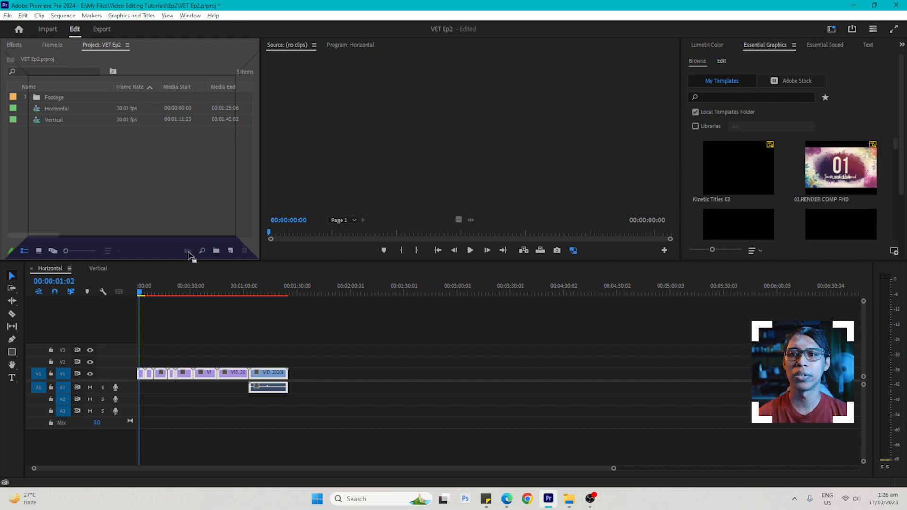
left_click_drag(39, 251, 11, 174)
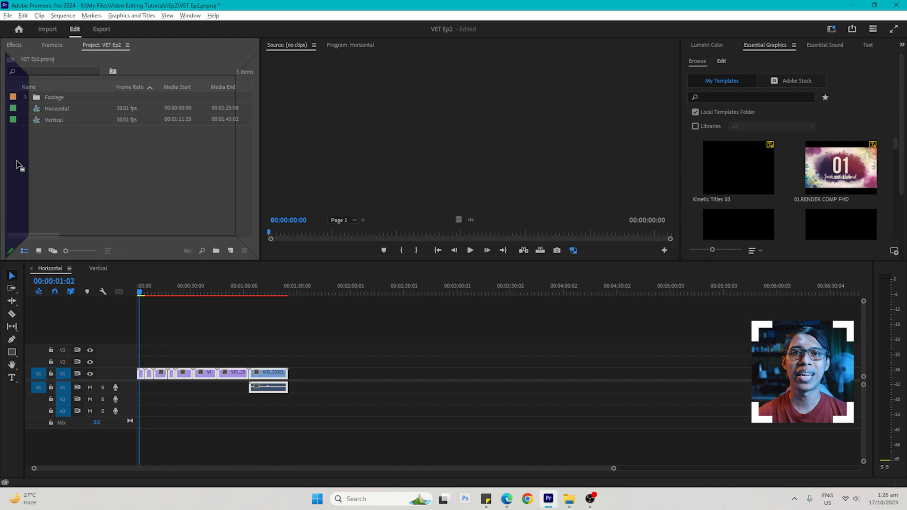
left_click_drag(16, 161, 17, 163)
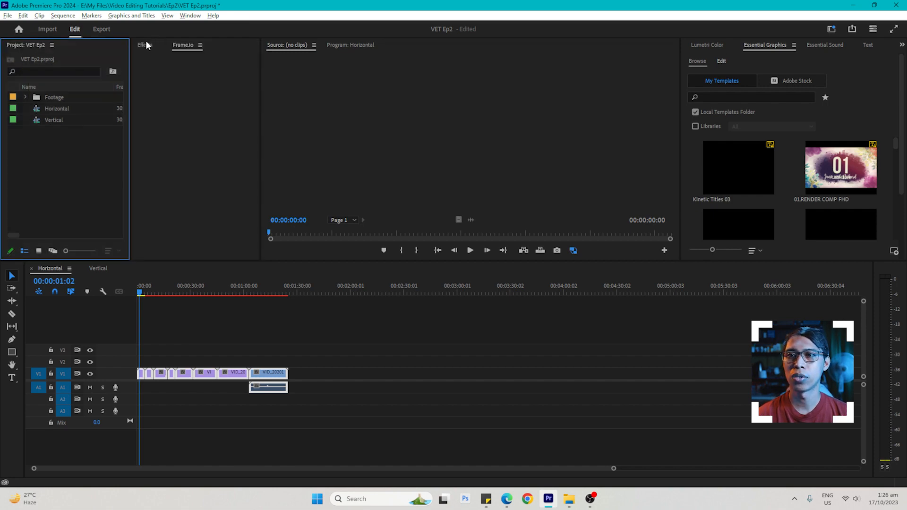
Show the Effects panel and dock the Project panel as a column on the right side of the Effects group
left_click(144, 45)
left_click_drag(15, 49, 245, 145)
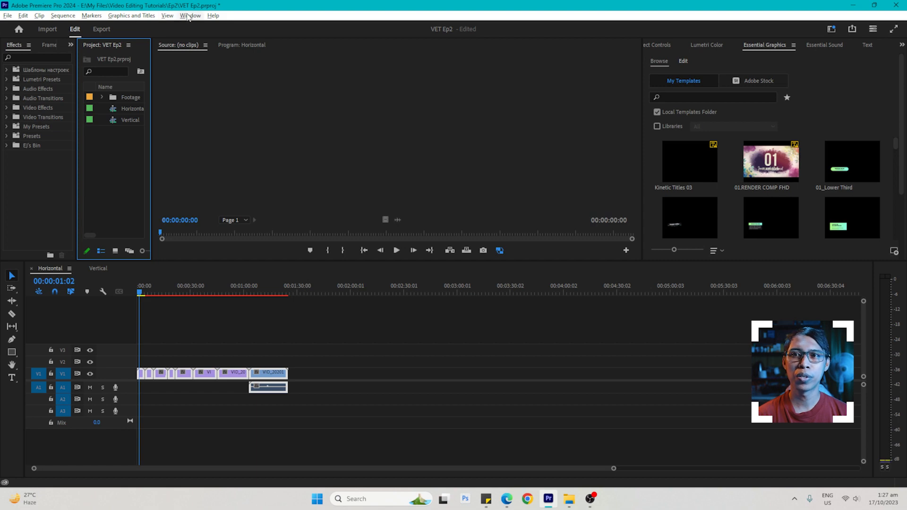
Look up the available workspaces and turn on the workspace label
left_click(188, 17)
mouse_move(220, 29)
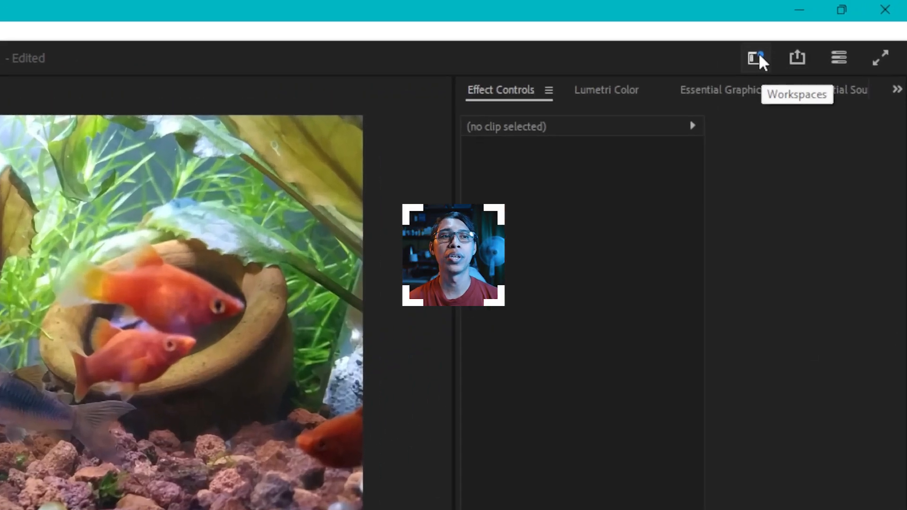
left_click(758, 56)
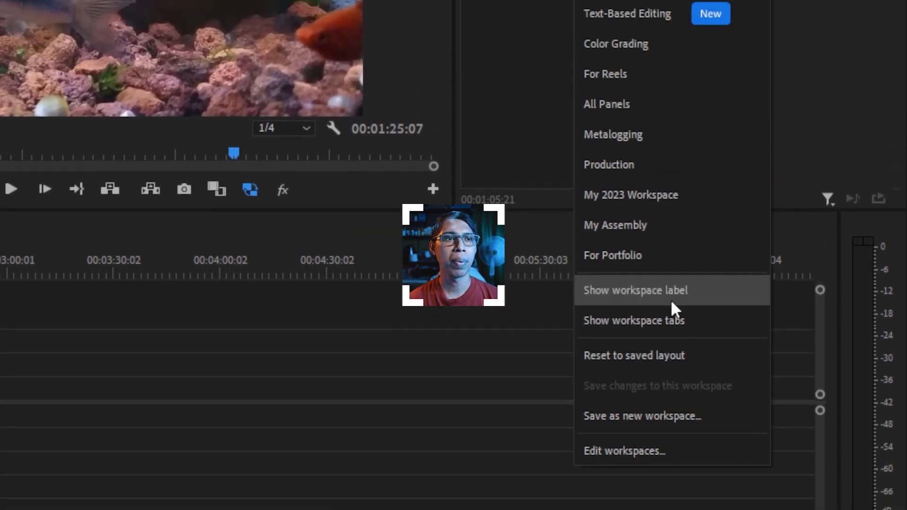
left_click(671, 198)
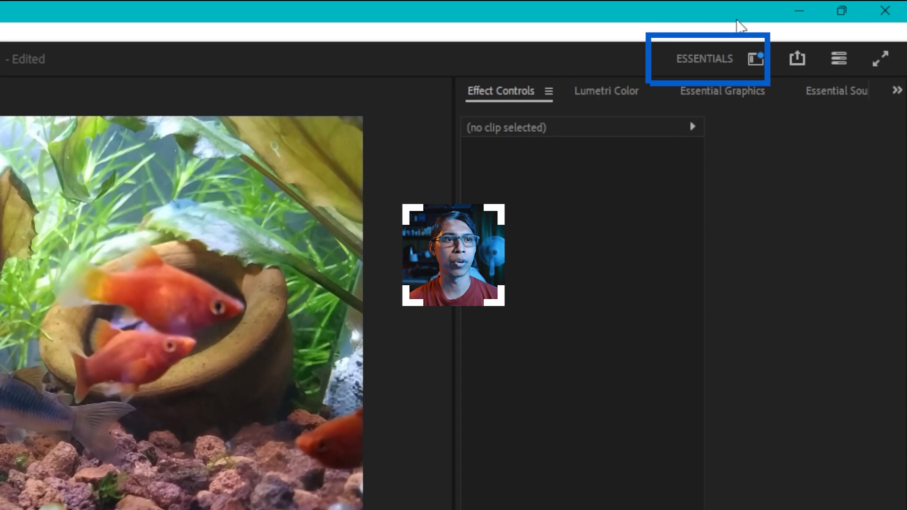
Turn on the workspace tabs and switch to the Vertical workspace
left_click(755, 59)
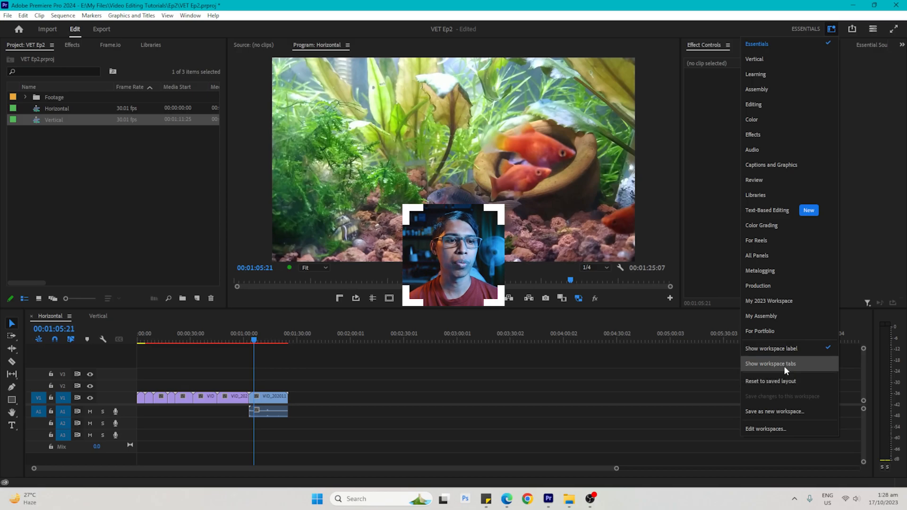
left_click(783, 365)
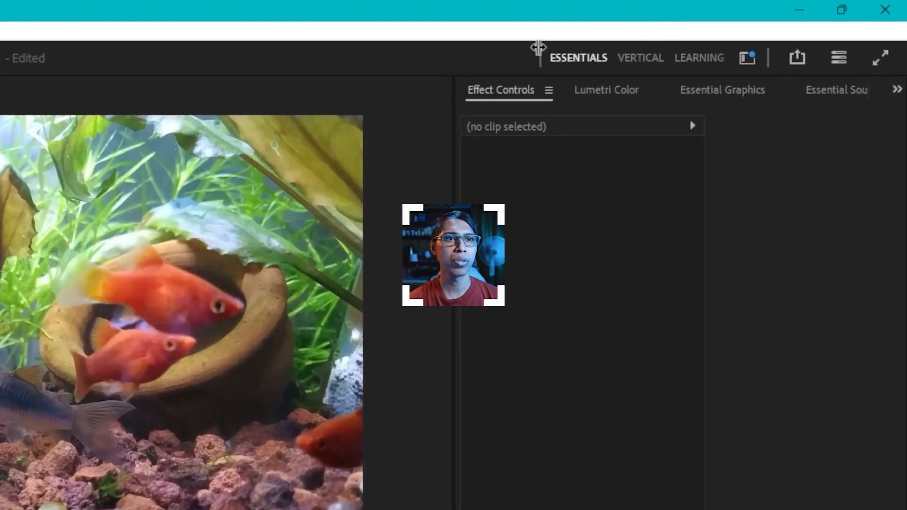
left_click(639, 55)
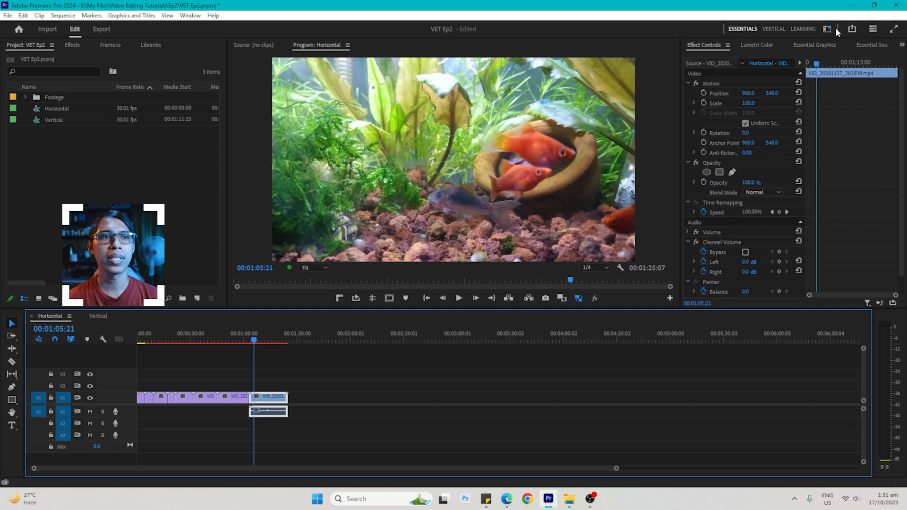
Try the Assembly and Production workspaces and return to the Essentials workspace
left_click(827, 29)
left_click(787, 86)
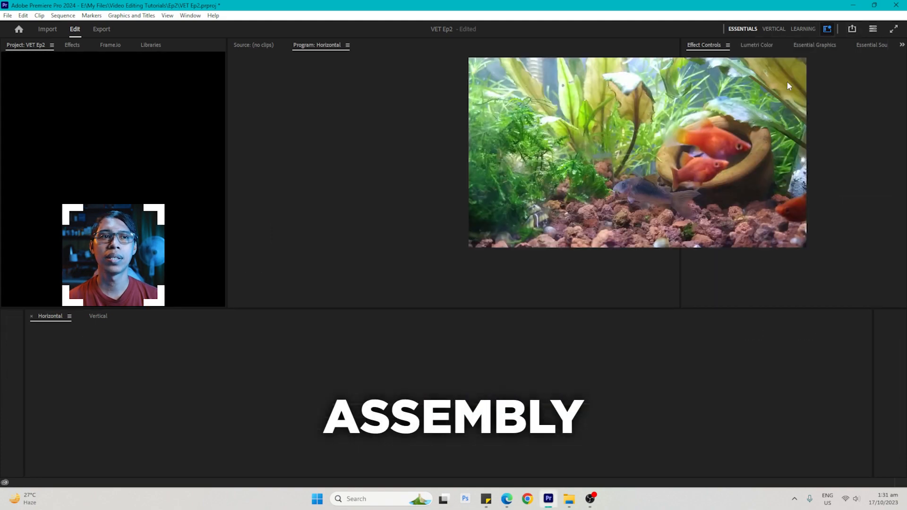
left_click(826, 29)
left_click(769, 286)
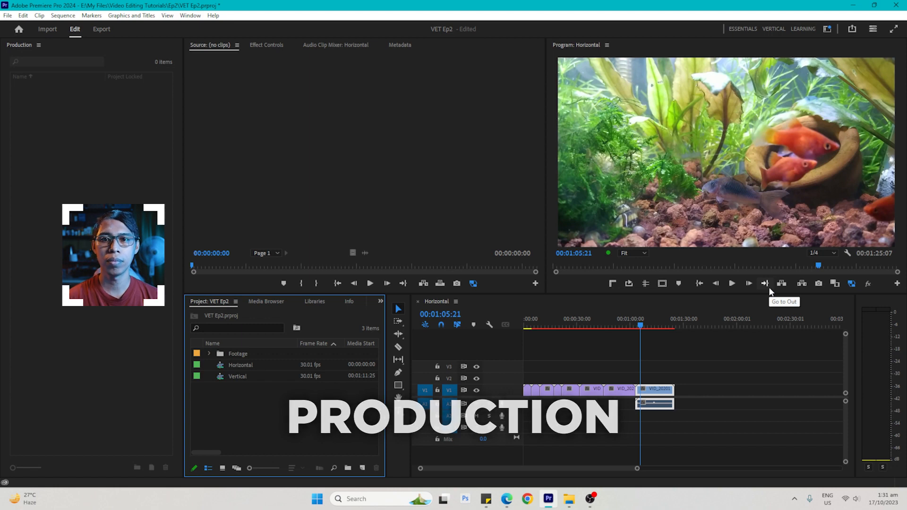
left_click(827, 29)
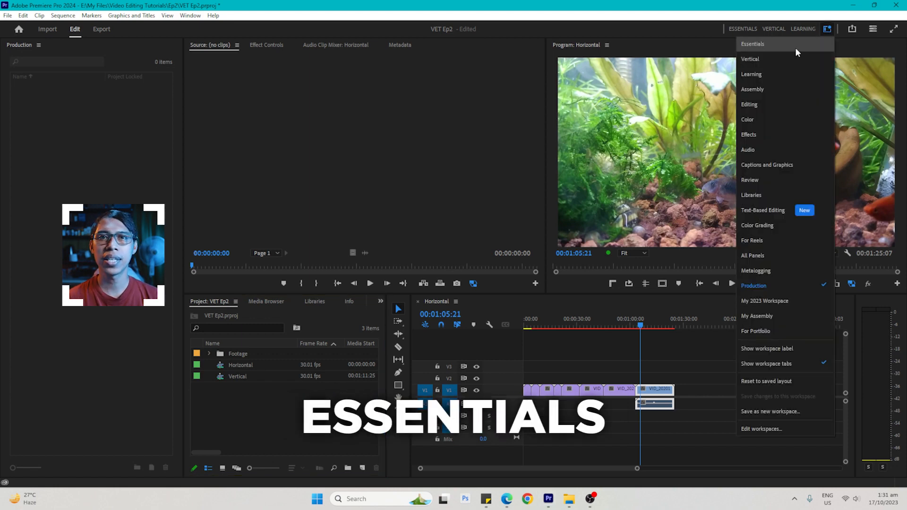
left_click(795, 48)
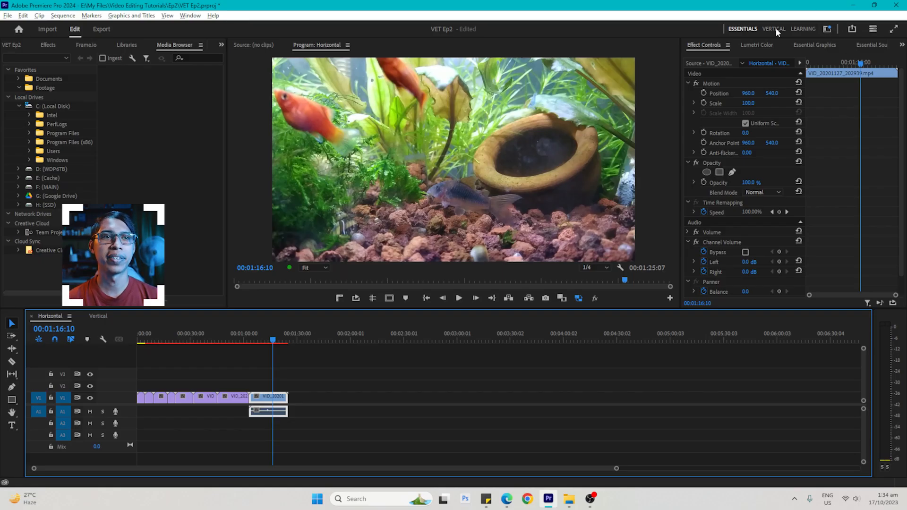
Switch to the Vertical workspace and open the Vertical sequence with the playhead moved to 00:01:19:23
left_click(775, 28)
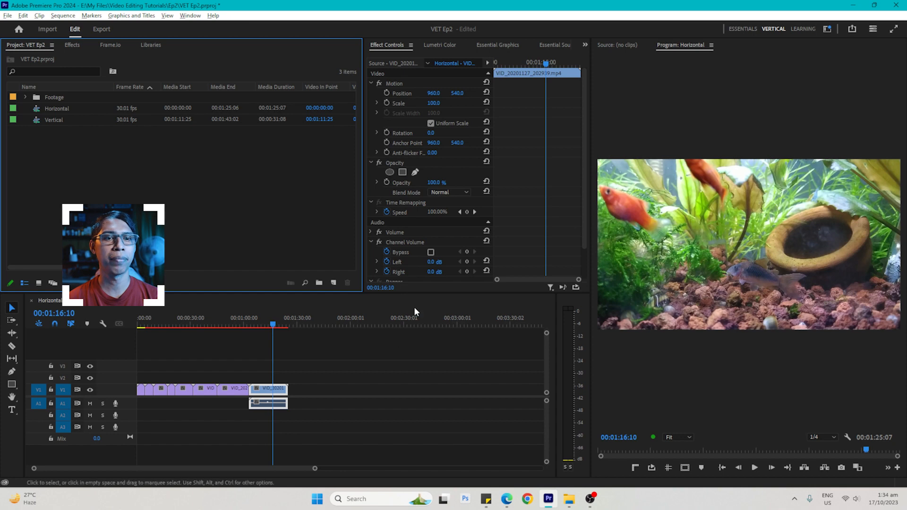
mouse_move(37, 122)
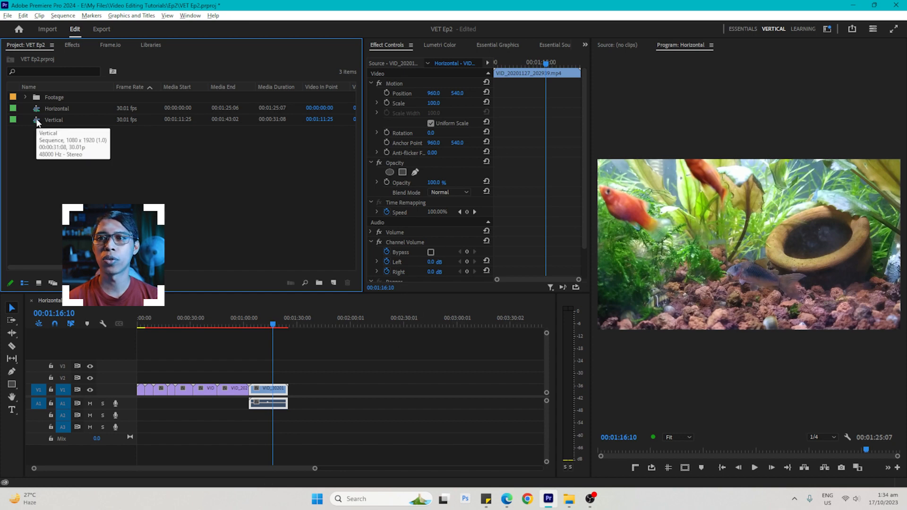
double_click(37, 120)
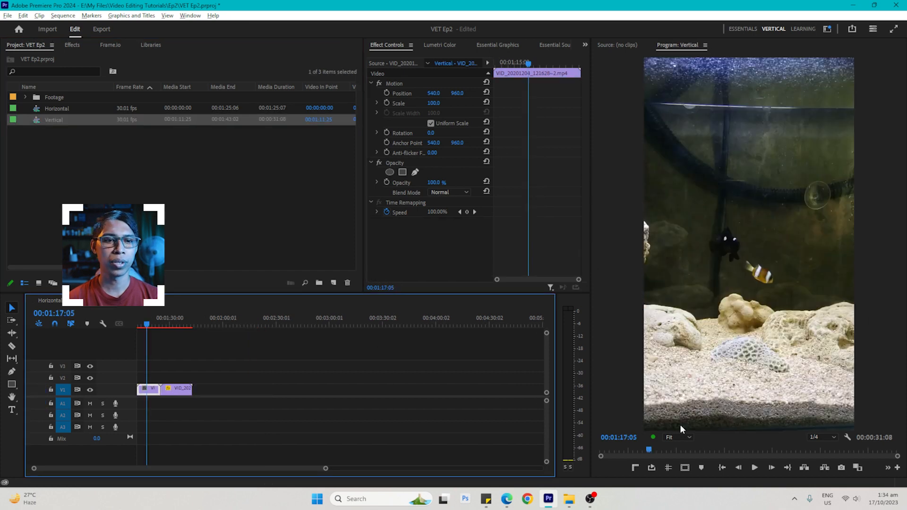
left_click_drag(647, 454, 671, 460)
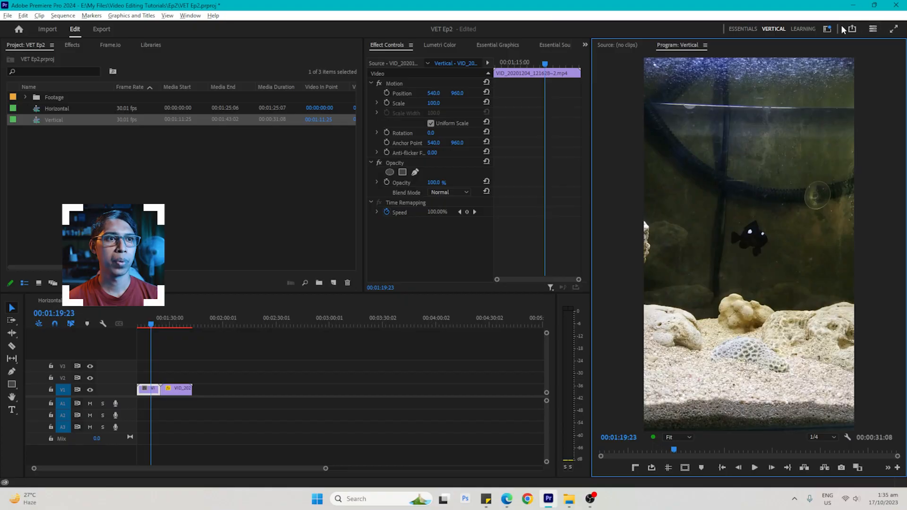
Save the current panel layout as a new workspace, keeping the suggested name
left_click(827, 28)
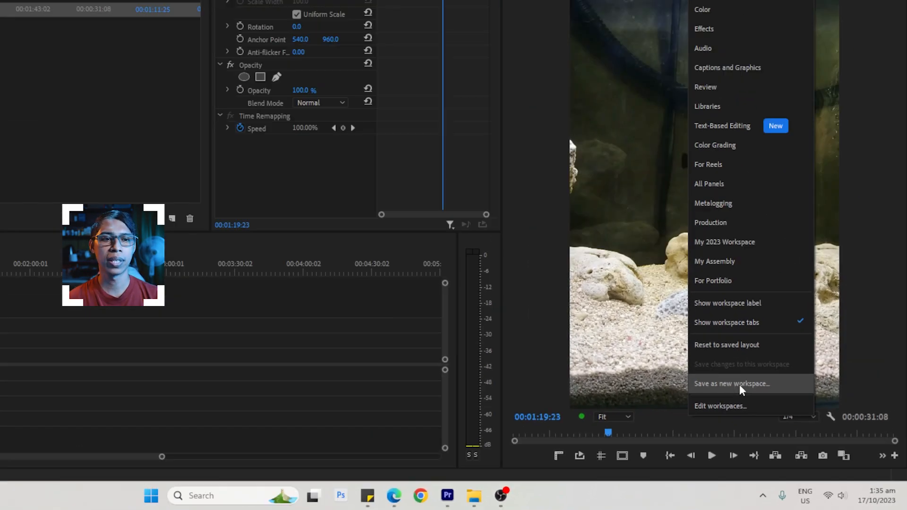
left_click(738, 385)
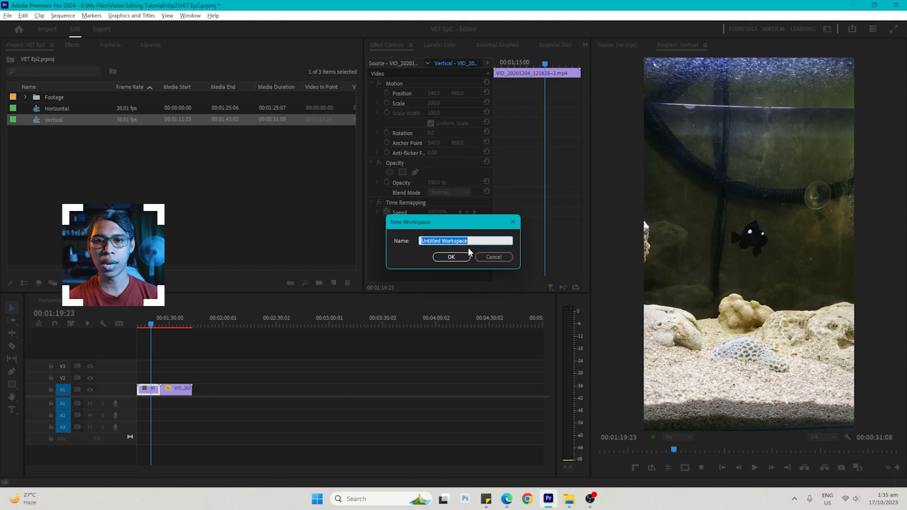
key("Return")
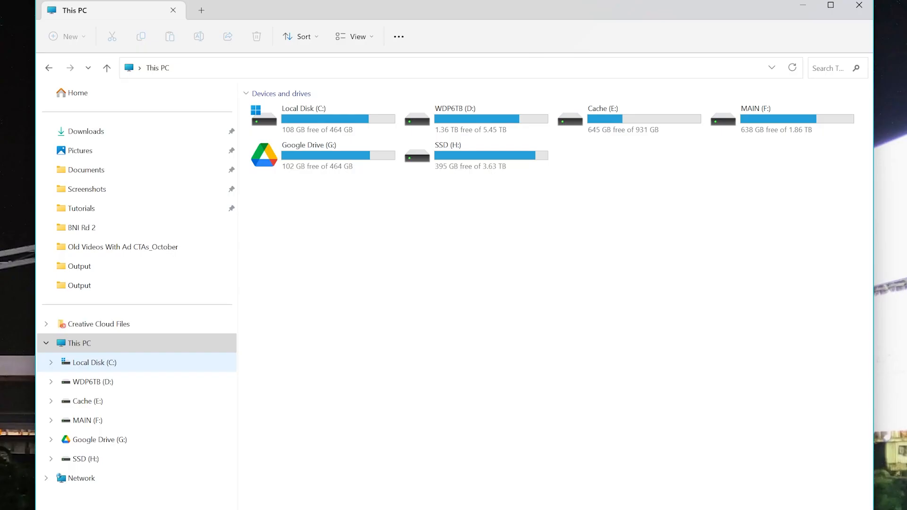
Open the Layouts folder of the backed-up Premiere Pro 23.0 profile under the user's Documents > Adobe folder on Local Disk (C:)
left_click(95, 363)
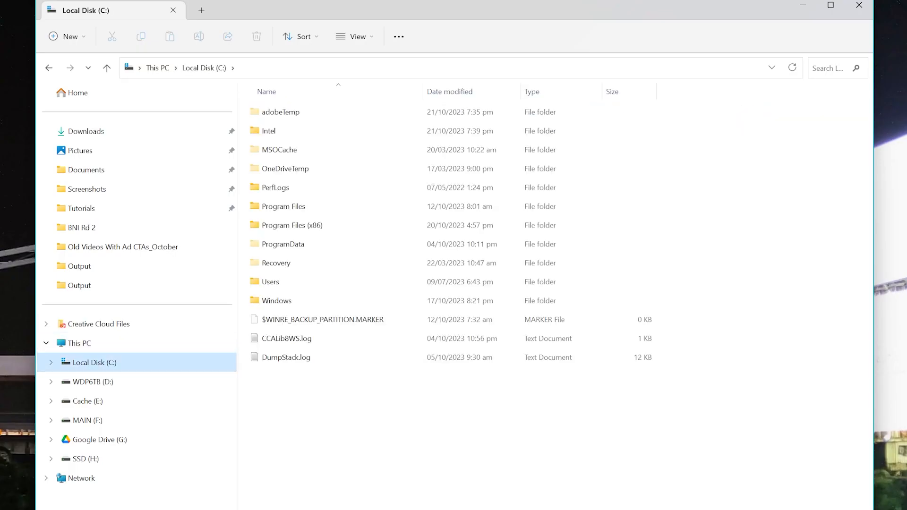
double_click(270, 281)
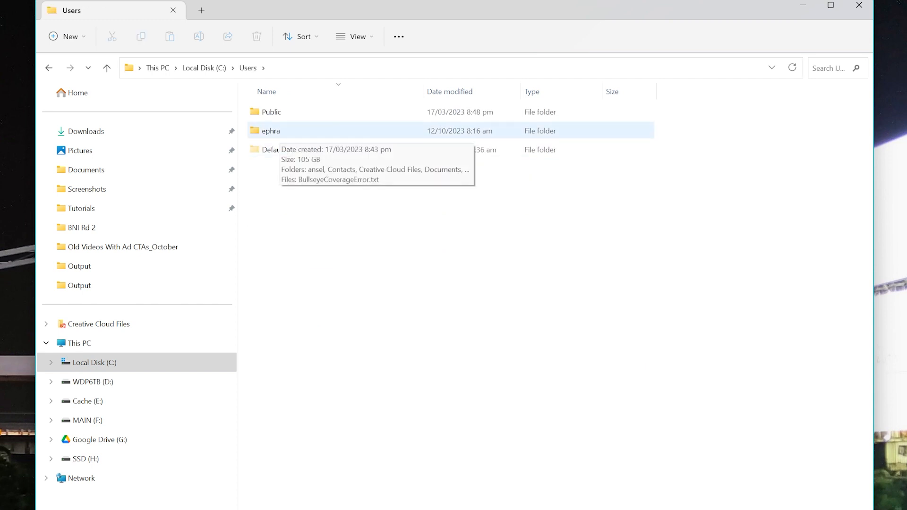
double_click(270, 130)
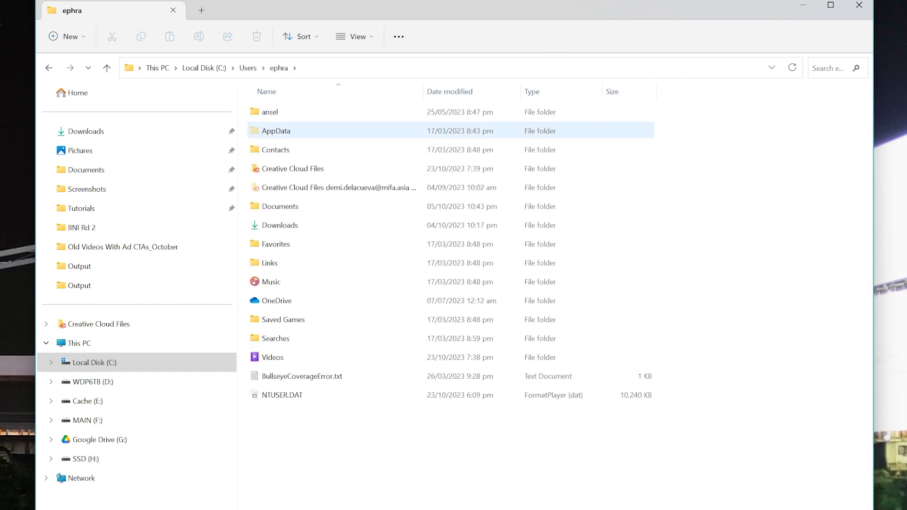
double_click(280, 206)
double_click(273, 112)
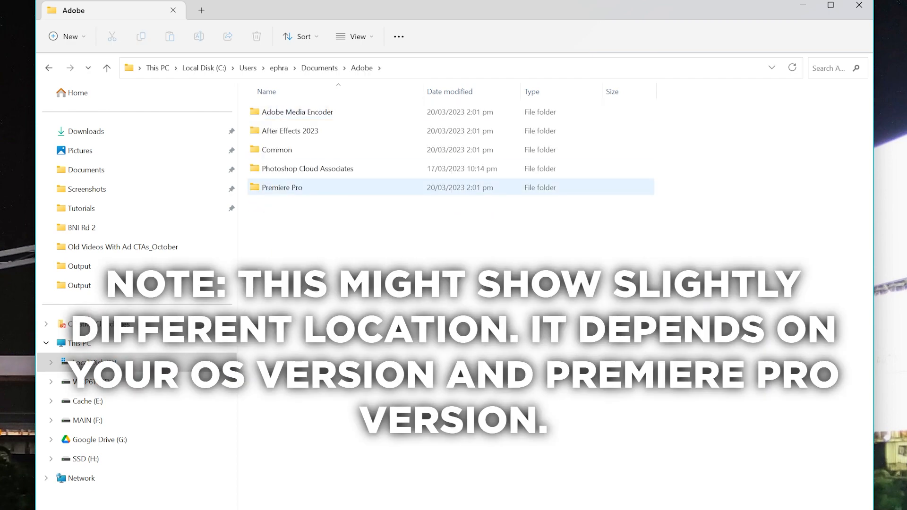
double_click(279, 187)
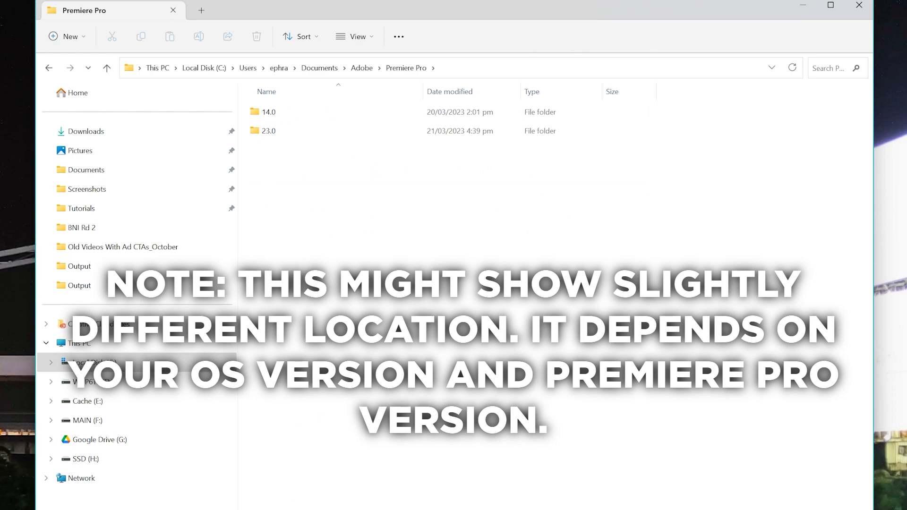
double_click(269, 130)
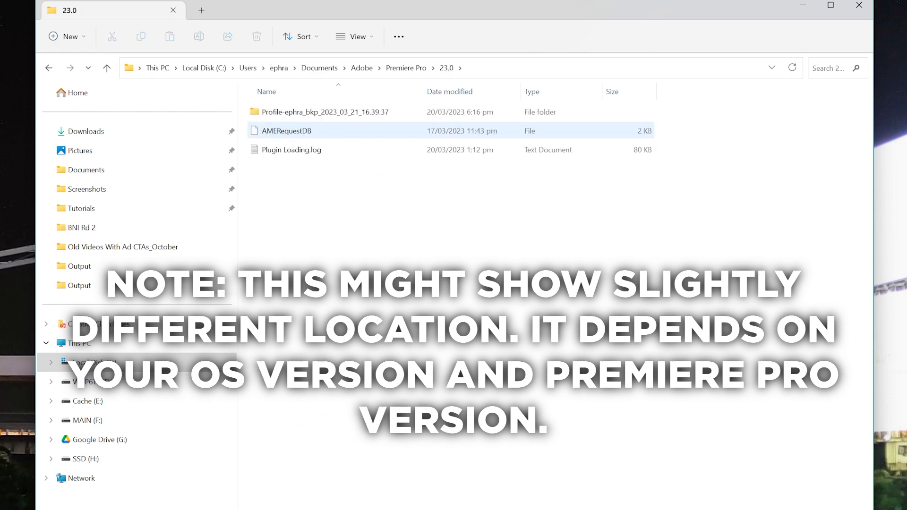
double_click(283, 112)
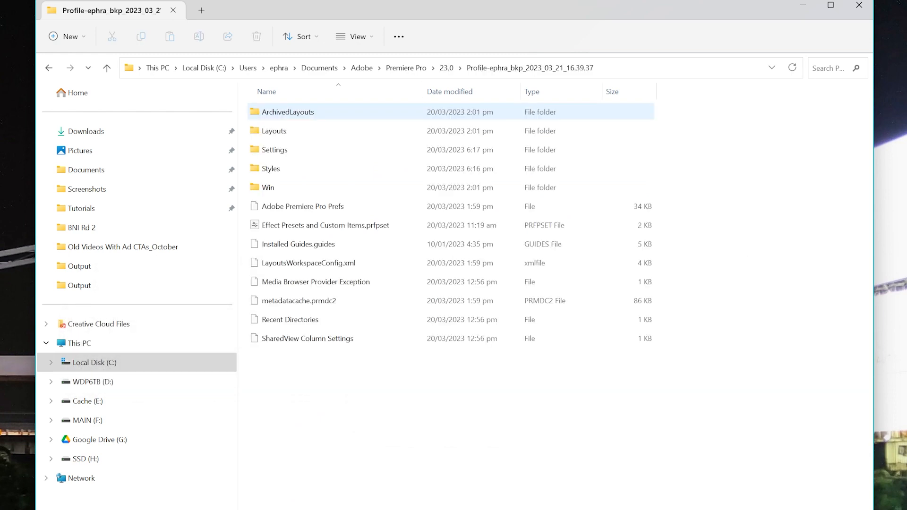
double_click(274, 131)
Move UserWorkspace.xml and UserWorkspace_1.xml into the Layouts folder of the Premiere Pro 24.0 profile, replacing files with the same names
left_click_drag(414, 193, 305, 114)
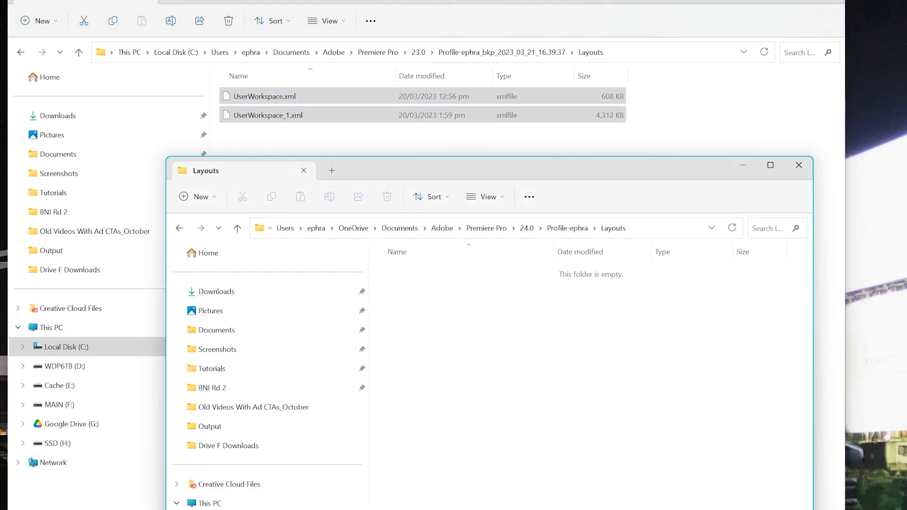
left_click_drag(265, 96, 483, 399)
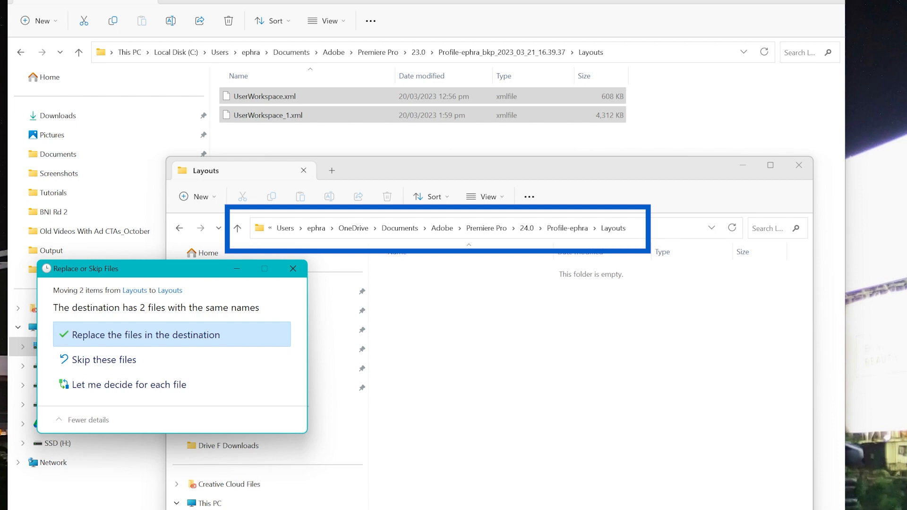
left_click(172, 334)
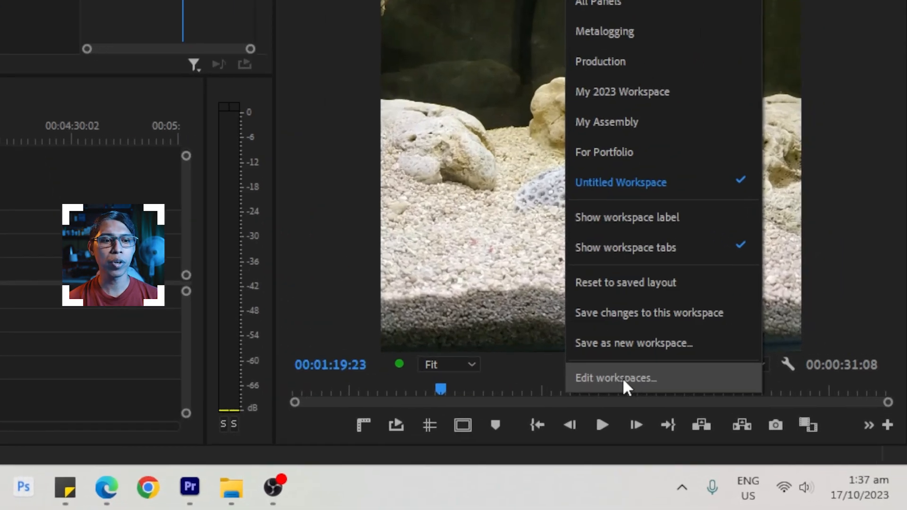
Edit the workspace list in Premiere Pro, moving Untitled Workspace, For Portfolio, Metalogging, Libraries and Review under Do Not Show
left_click(622, 378)
left_click_drag(563, 167, 564, 255)
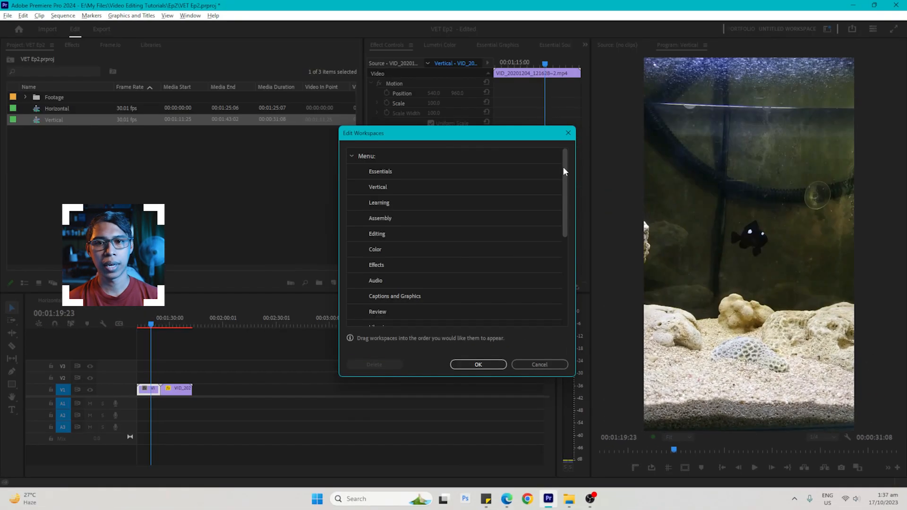
left_click_drag(396, 306, 385, 326)
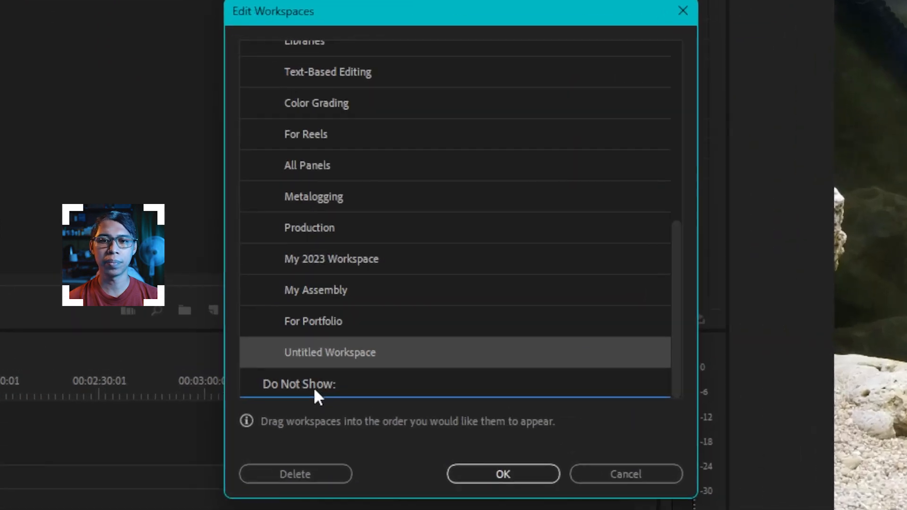
left_click_drag(317, 396, 318, 397)
left_click_drag(304, 116, 326, 383)
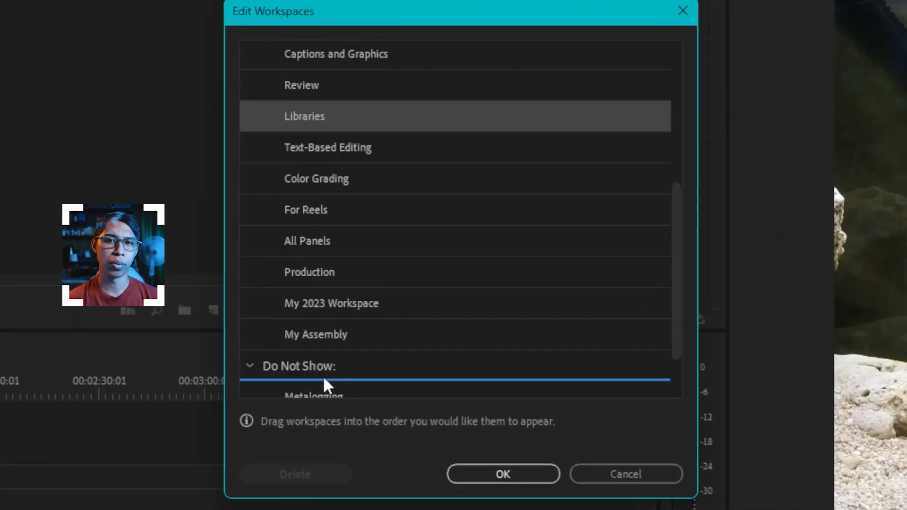
left_click_drag(303, 85, 320, 342)
scroll(385, 224, "up", 3)
scroll(382, 221, "up", 3)
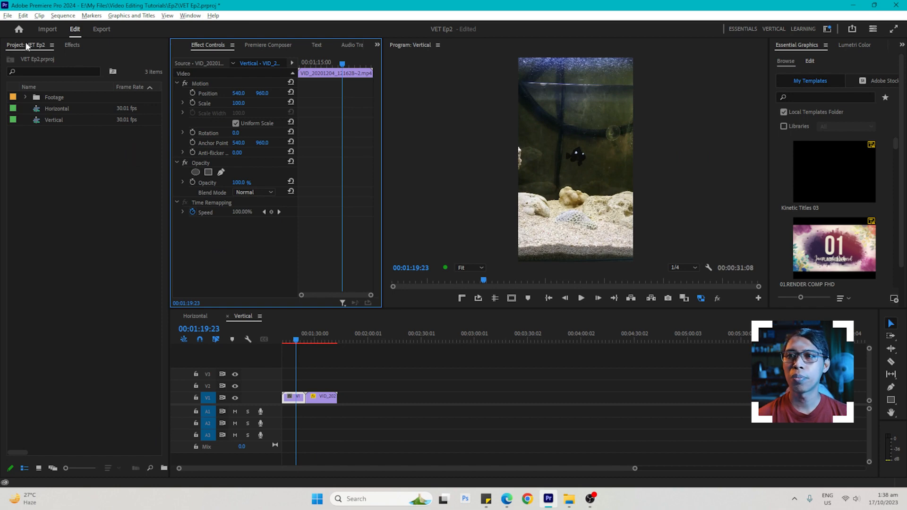
Browse the Vertical Essentials presets among the effects, collapse the Presets folder and expand the custom bin below it
left_click(73, 44)
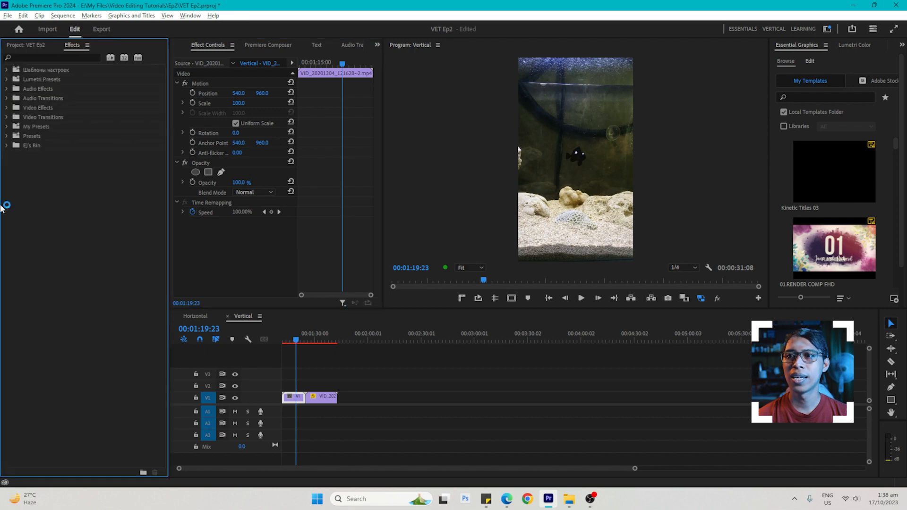
left_click(7, 136)
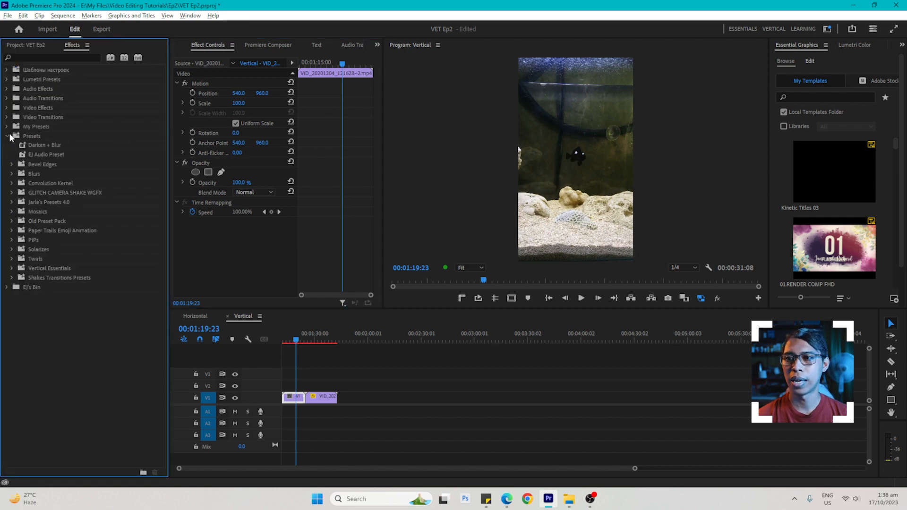
left_click(12, 268)
scroll(101, 403, "down", 7)
scroll(101, 404, "up", 5)
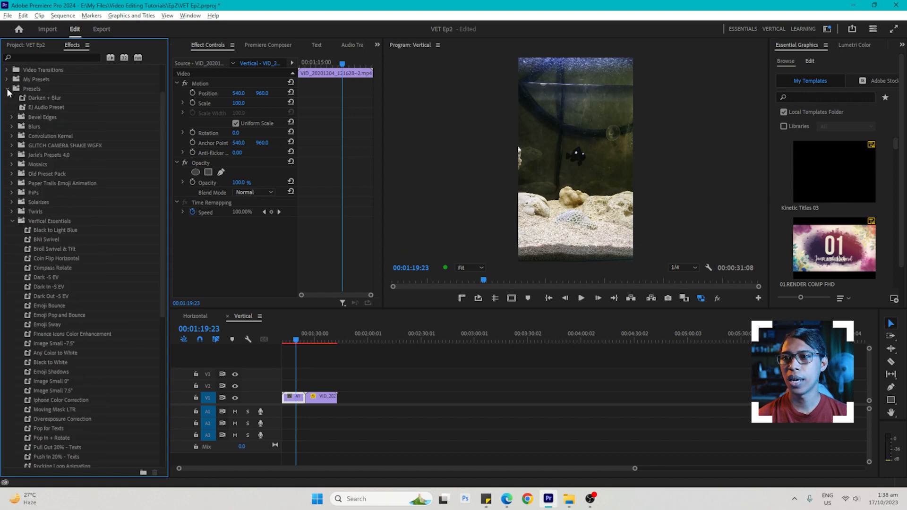
left_click(7, 88)
left_click(6, 146)
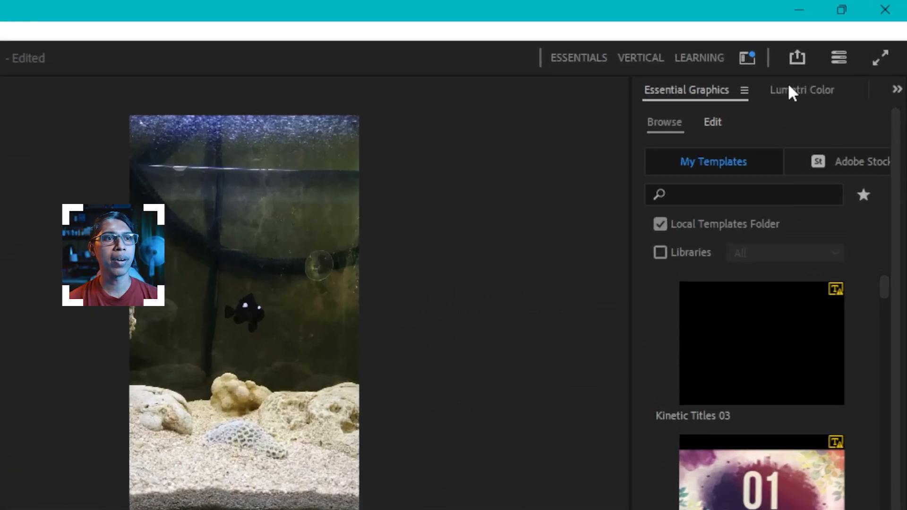
Bring up Lumetri Color and Essential Sound in turn, and widen their panel group slightly
left_click(848, 45)
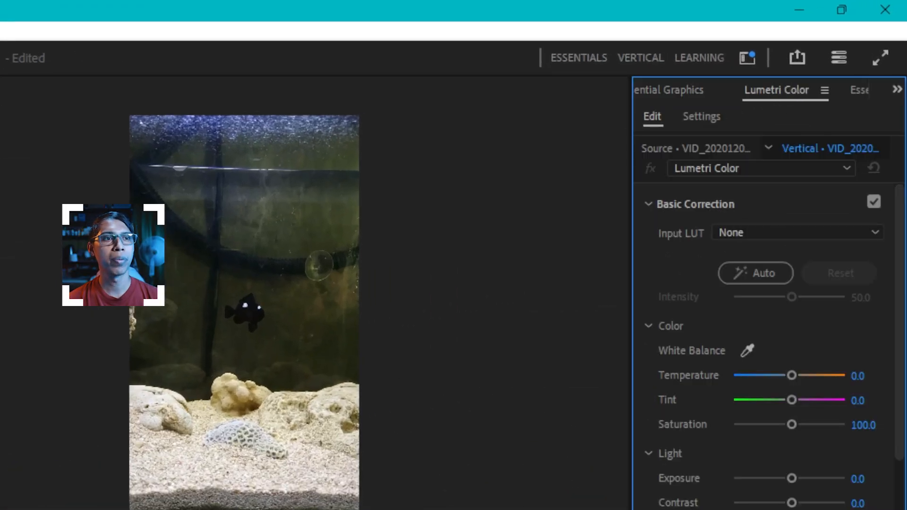
left_click(849, 92)
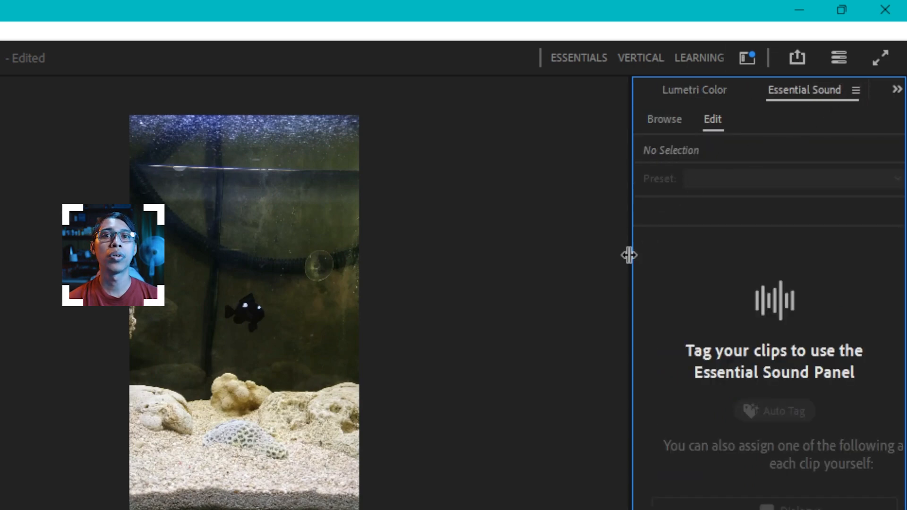
left_click_drag(628, 255, 603, 255)
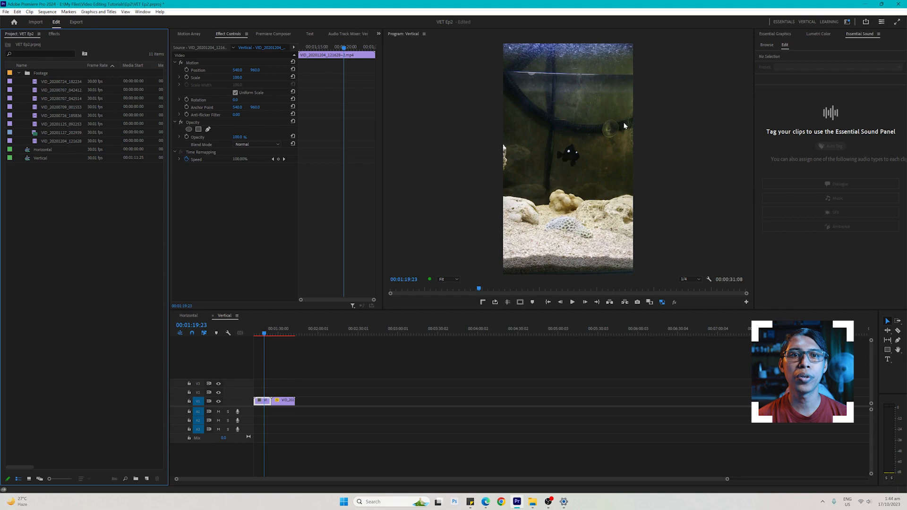
Preview the VID_20200724_182234 clip in a widened Source Monitor, and show the Vertical sequence's second clip in Effect Controls
double_click(36, 83)
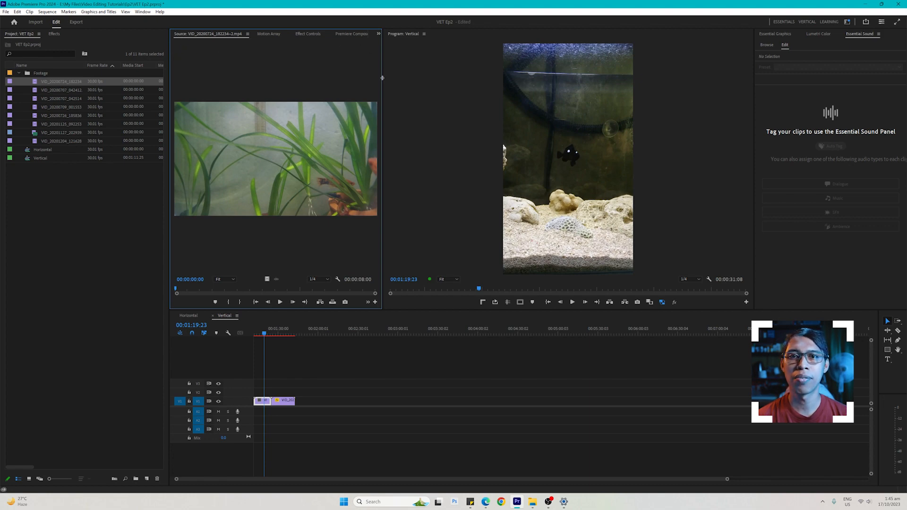
left_click_drag(382, 78, 506, 81)
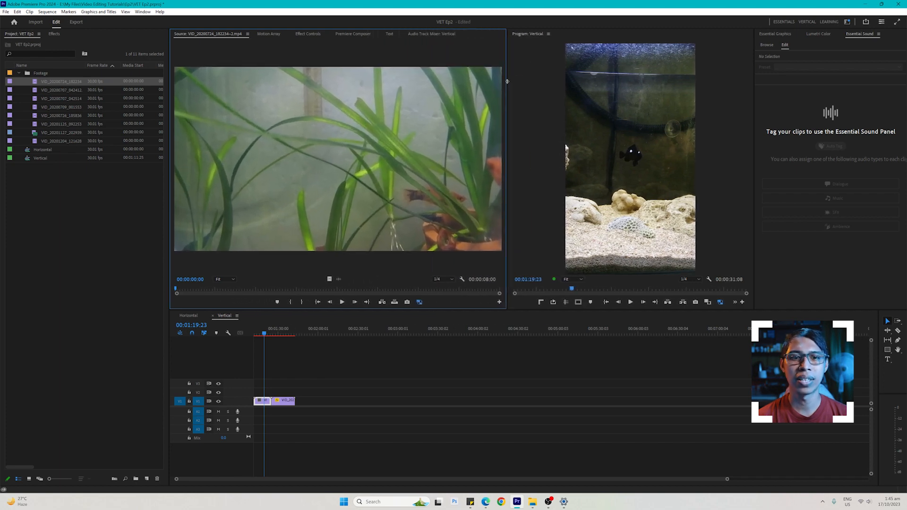
key("shift+5")
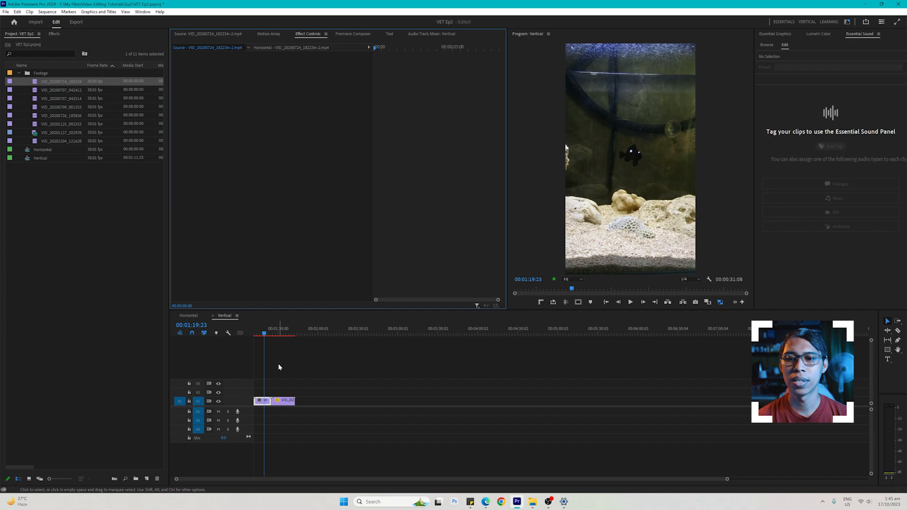
left_click(278, 400)
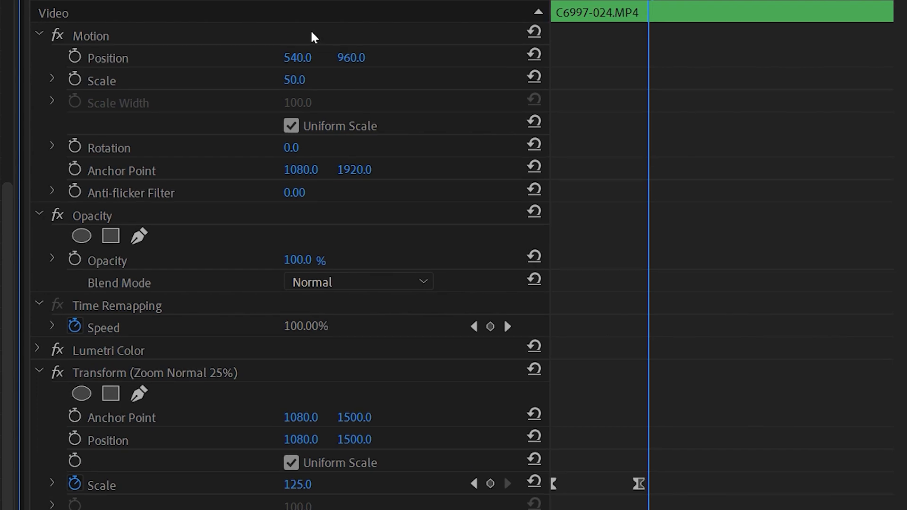
Set the Motion Scale of clip C6997-024.MP4 to 60 and lower its horizontal Position value
left_click(300, 81)
type("60")
key("Return")
left_click_drag(303, 58, 264, 58)
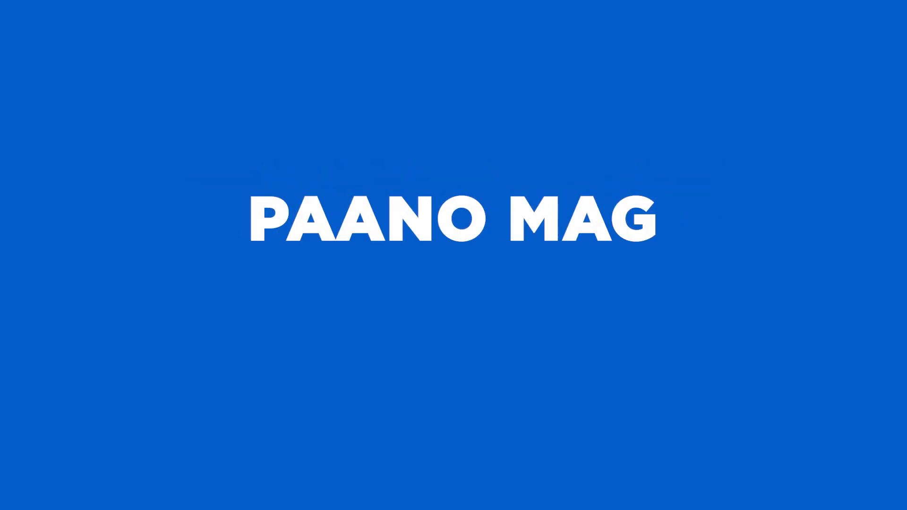